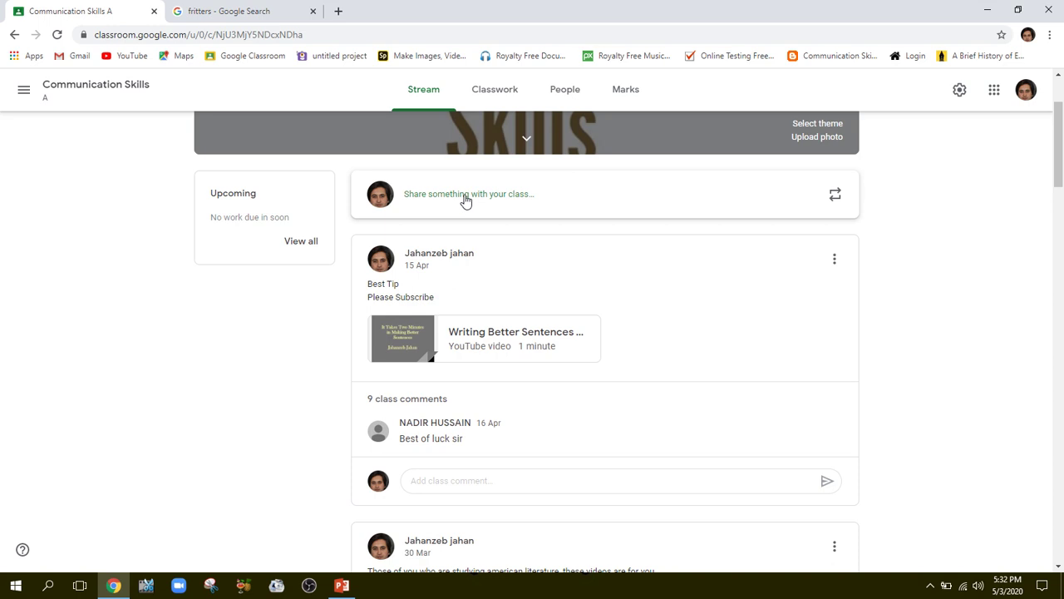
# Switch the Communication Skills class to its Classwork page
pyautogui.click(492, 92)
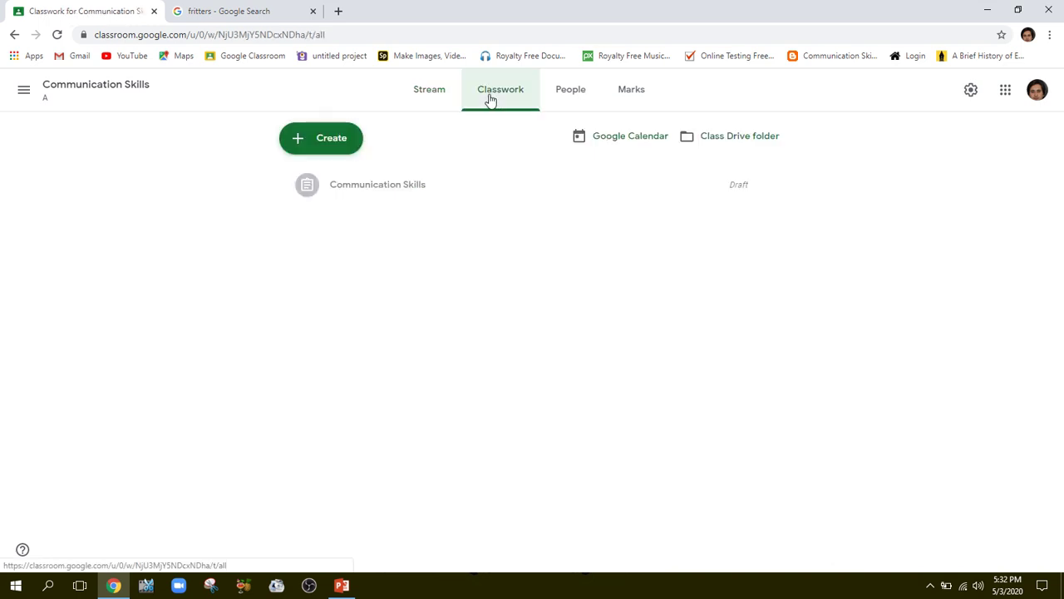
# Create a quiz assignment titled 'Communication Skills' with instructions 'Do not cheat as it is Ramadan'
pyautogui.click(313, 139)
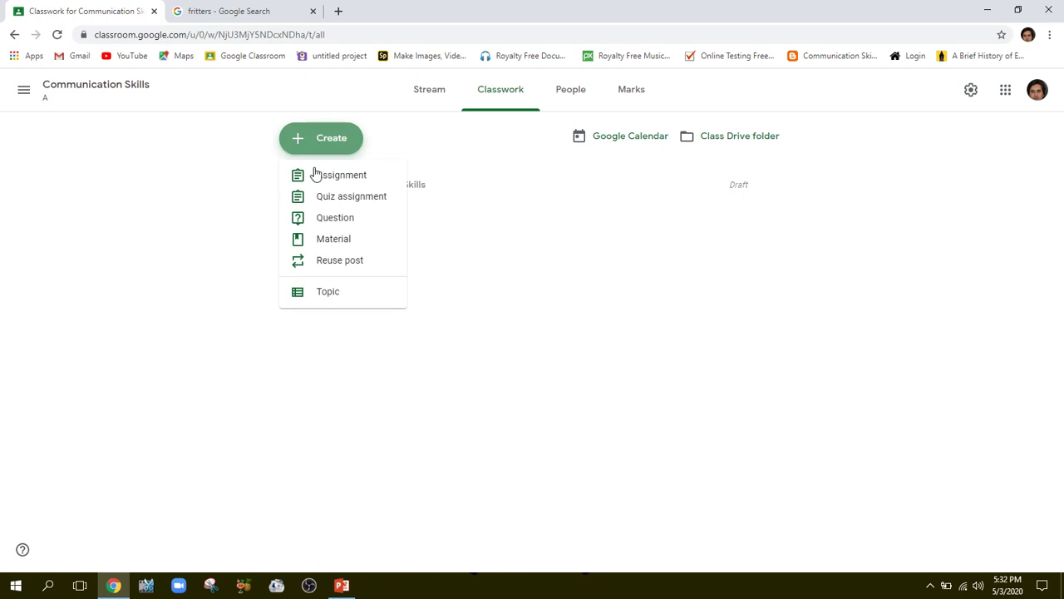
pyautogui.click(339, 200)
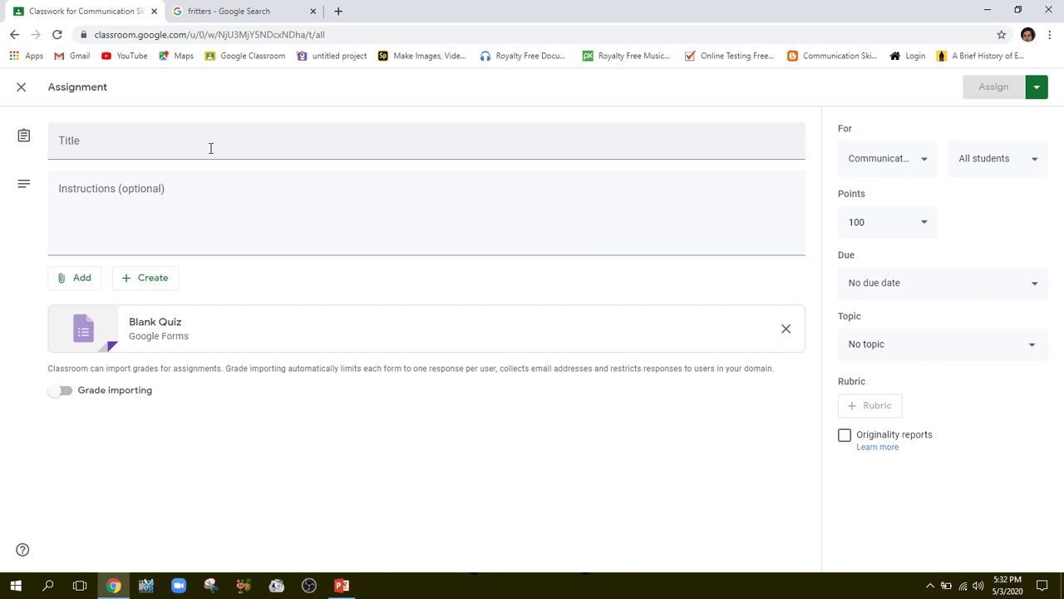
pyautogui.click(210, 147)
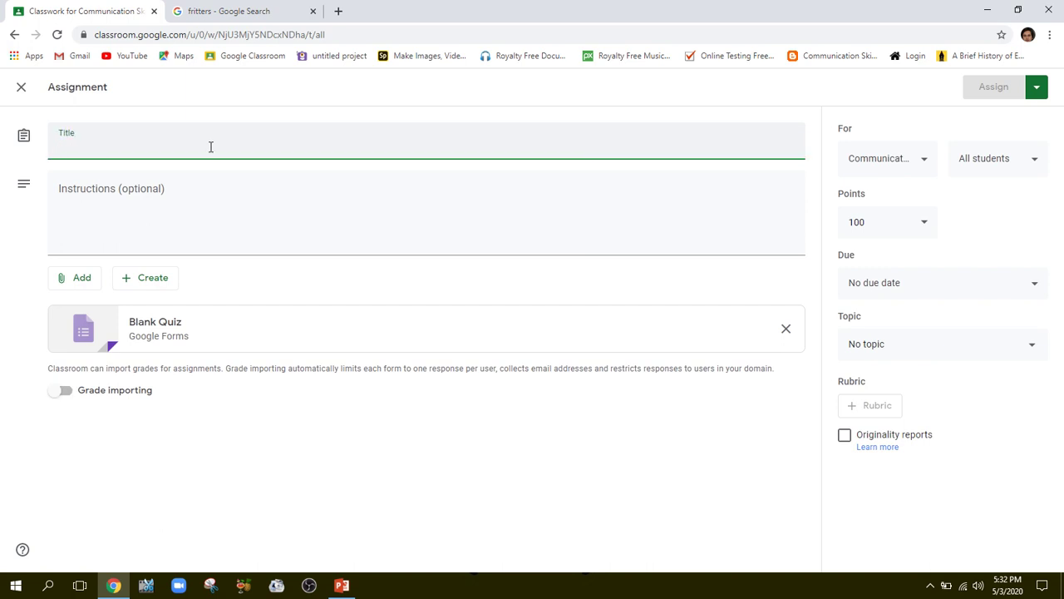
pyautogui.write('Communicatio')
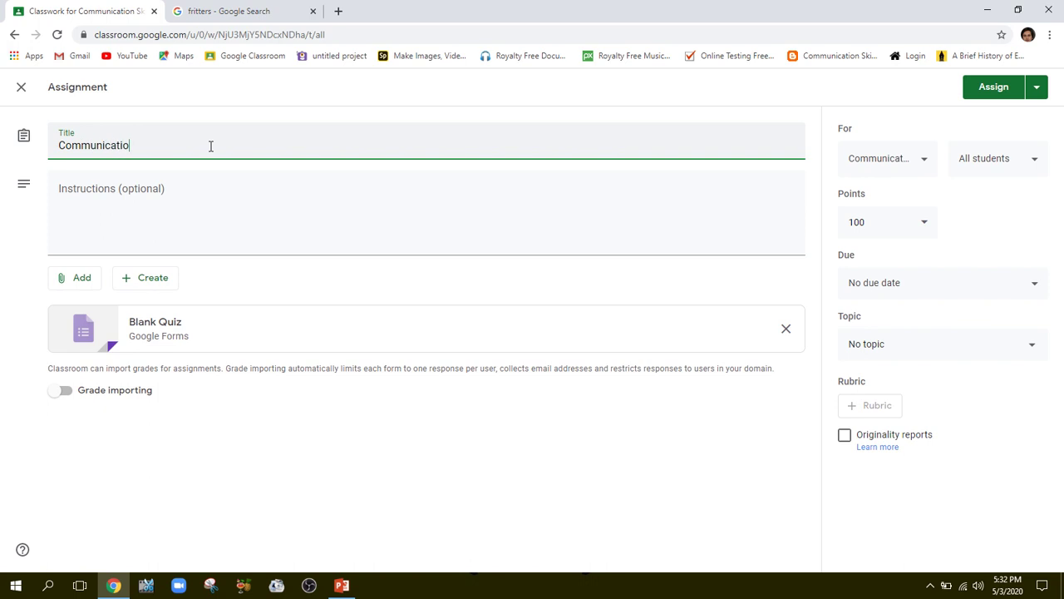
pyautogui.write('n Skills')
pyautogui.click(92, 191)
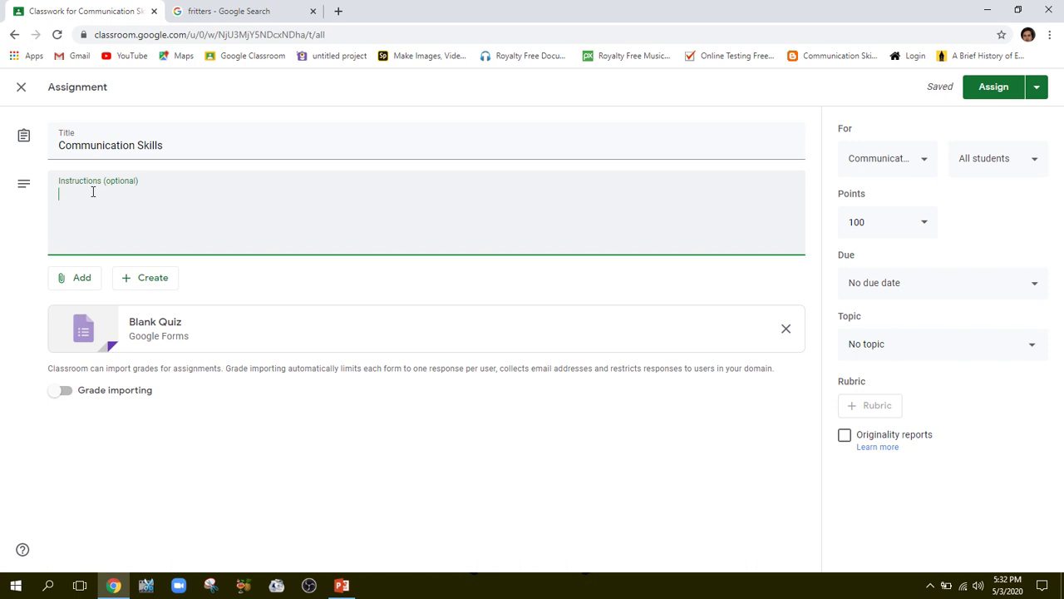
pyautogui.write('Do not cheat as it is Ramadan')
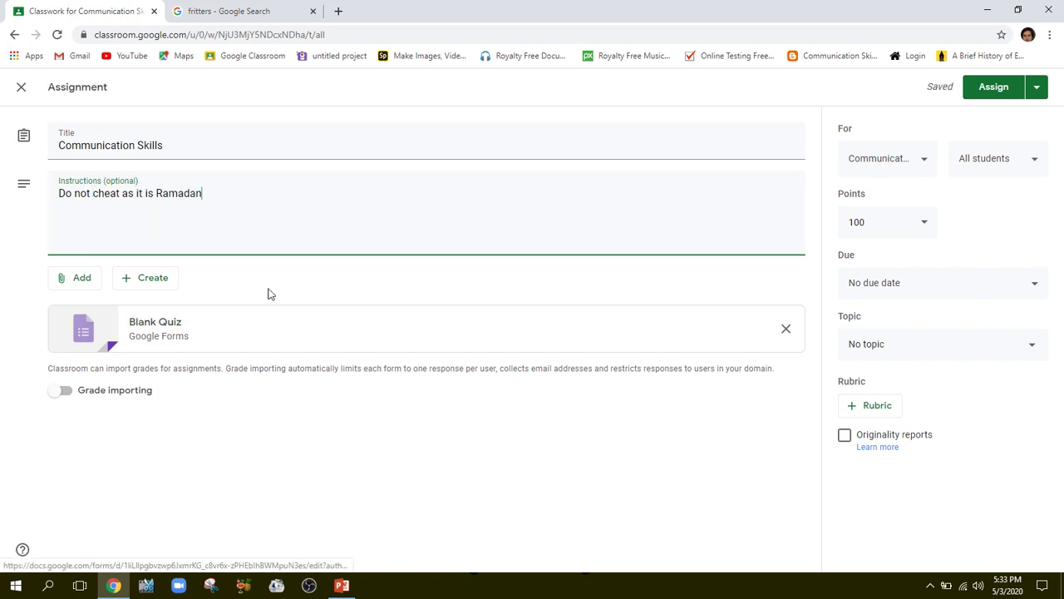
# Open the attached Blank Quiz in Forms and rename it 'Types of Communication'
pyautogui.click(162, 329)
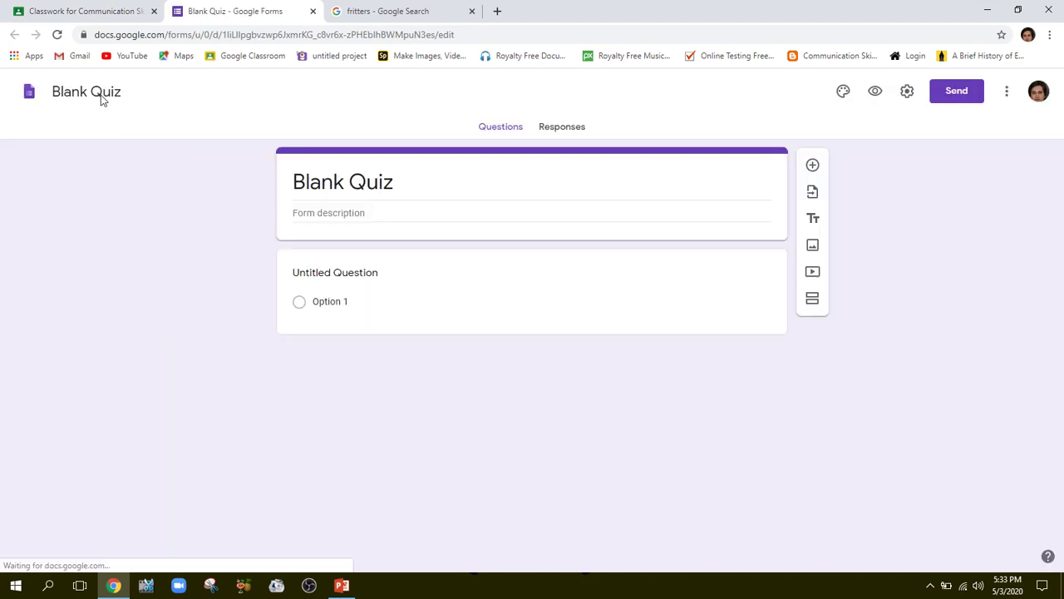
pyautogui.moveTo(126, 92); pyautogui.dragTo(53, 95)
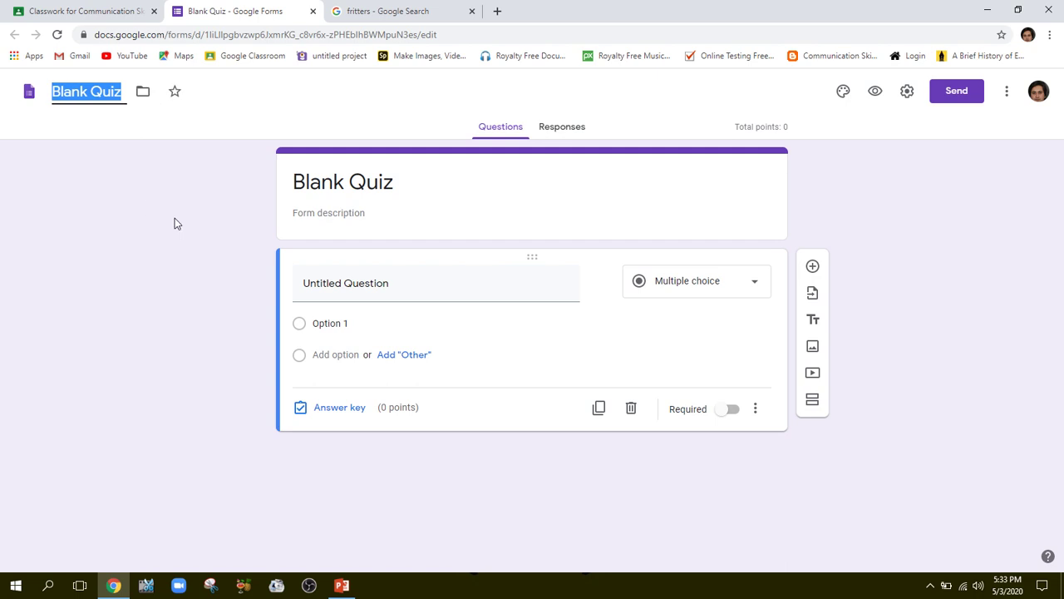
pyautogui.write('Types of')
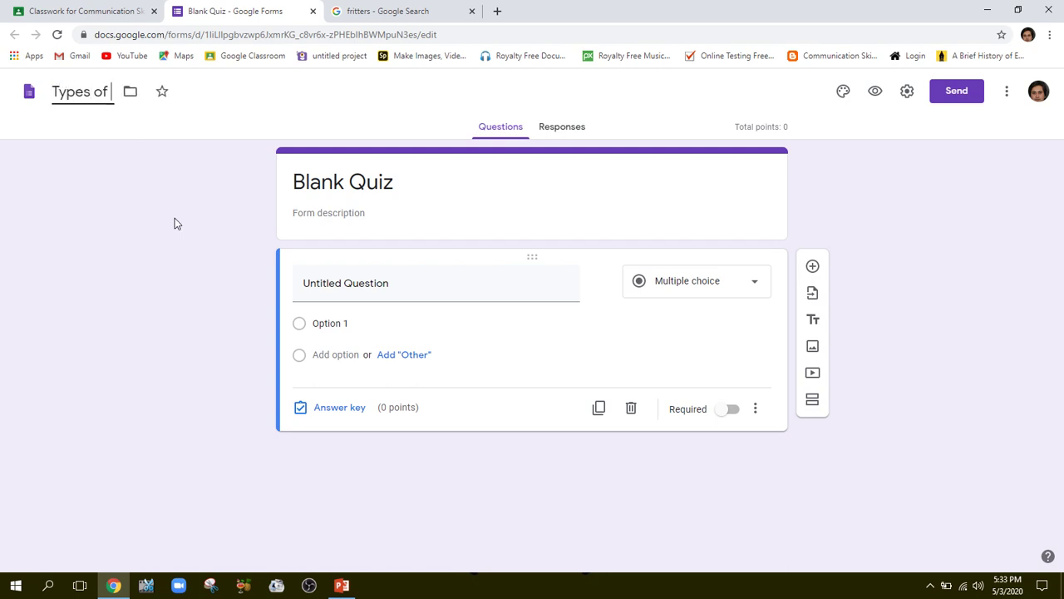
pyautogui.write(' Communication')
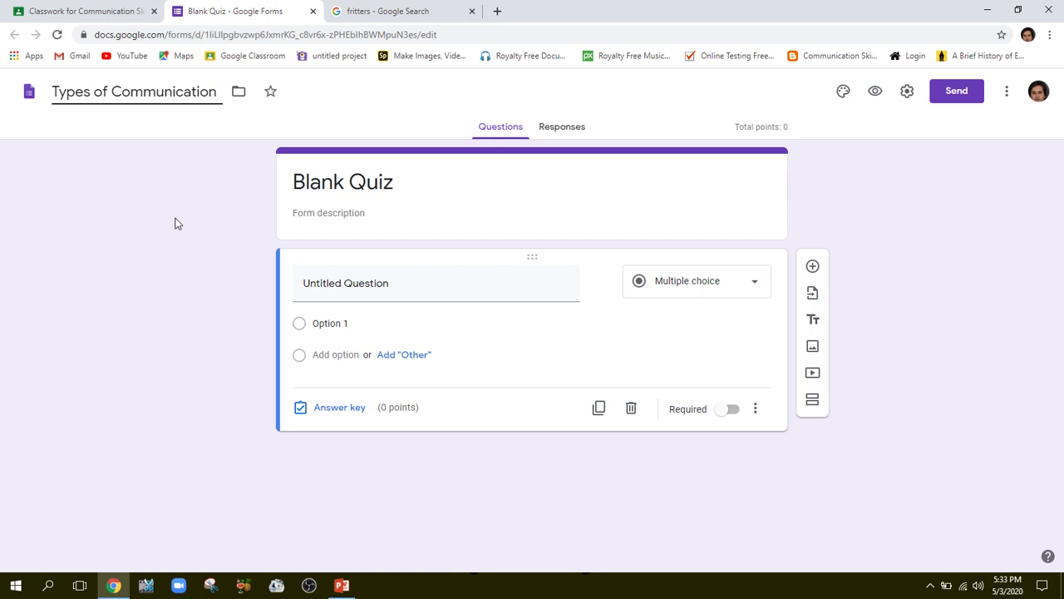
pyautogui.click(420, 289)
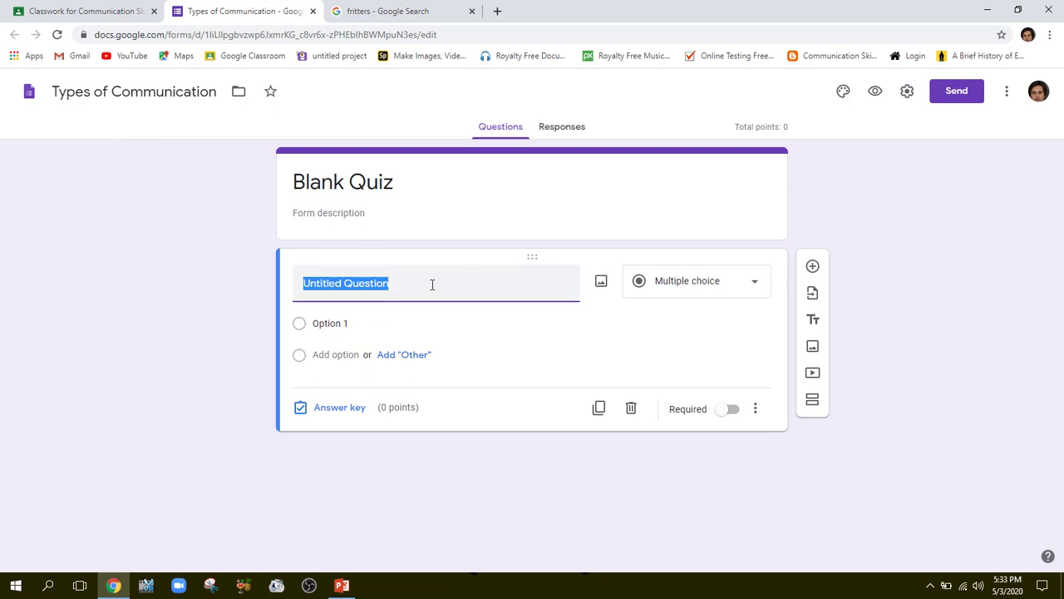
# Enter 'How many types of communication are there?' as the first multiple-choice question
pyautogui.write('H')
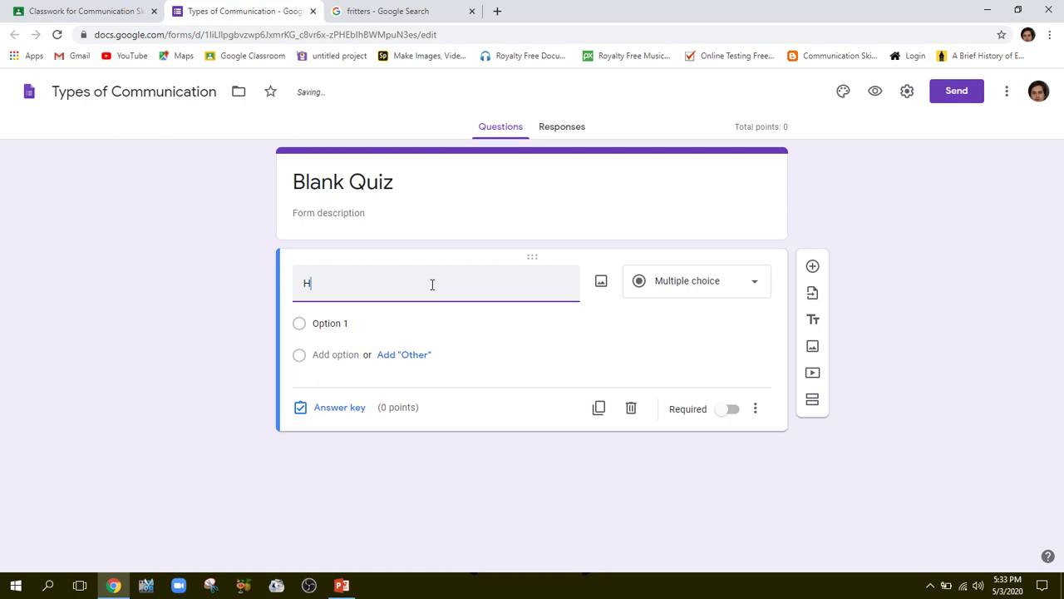
pyautogui.write('ow many ')
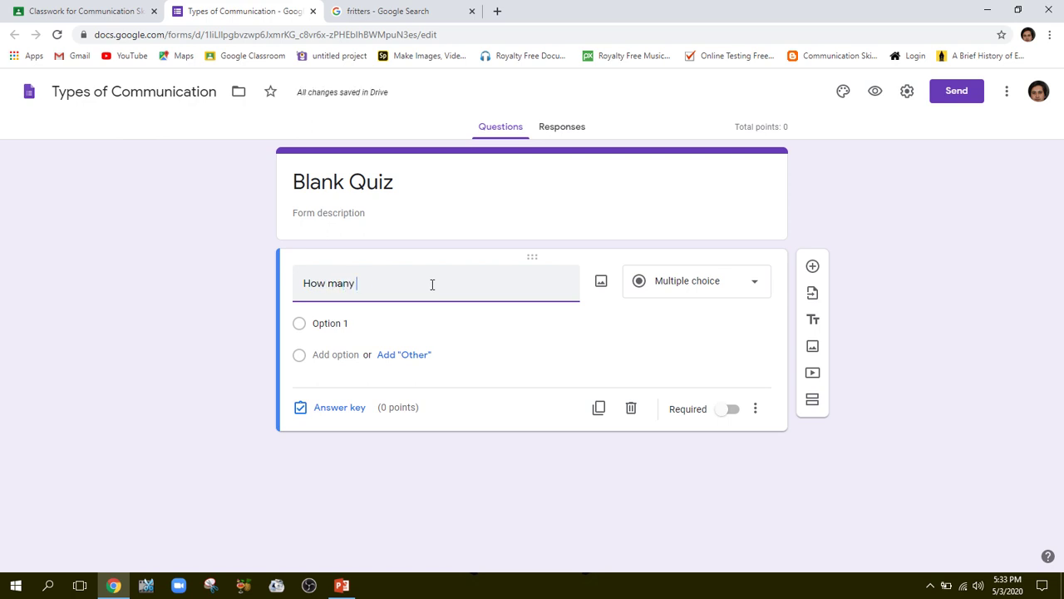
pyautogui.write('types of communica')
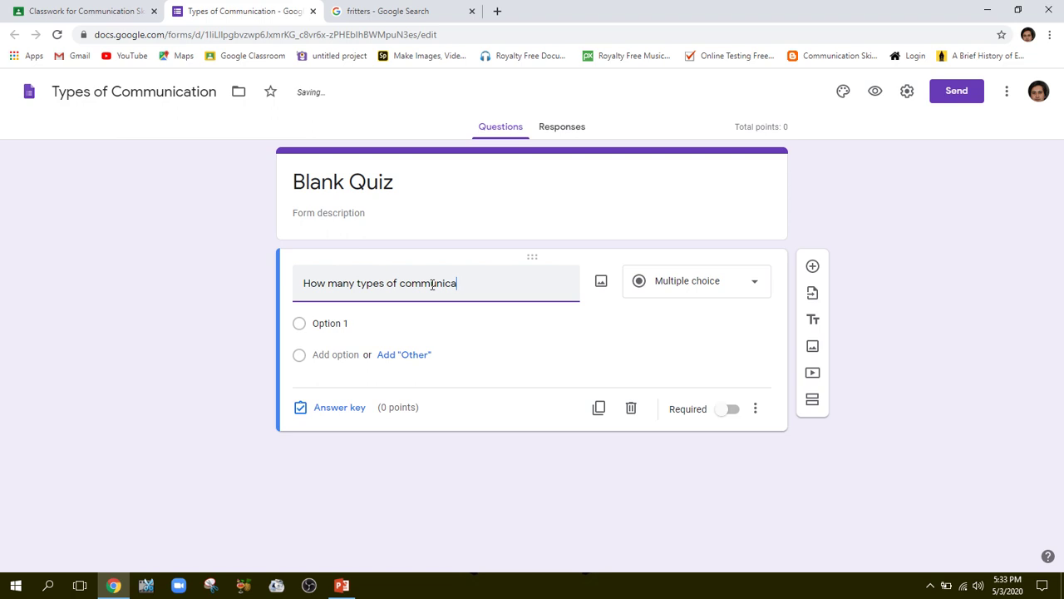
pyautogui.write('tion are there')
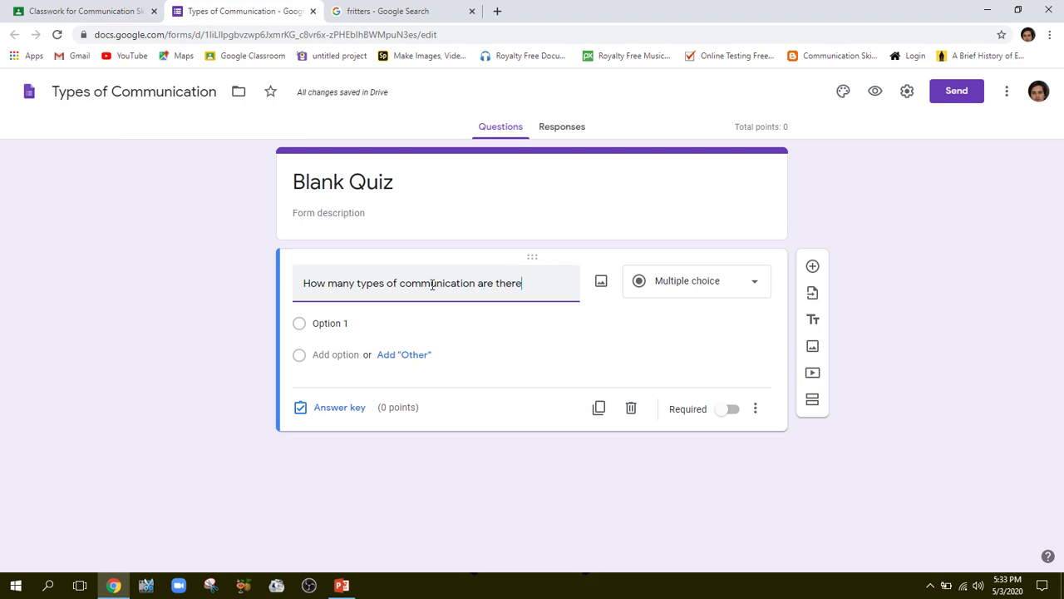
pyautogui.write('?')
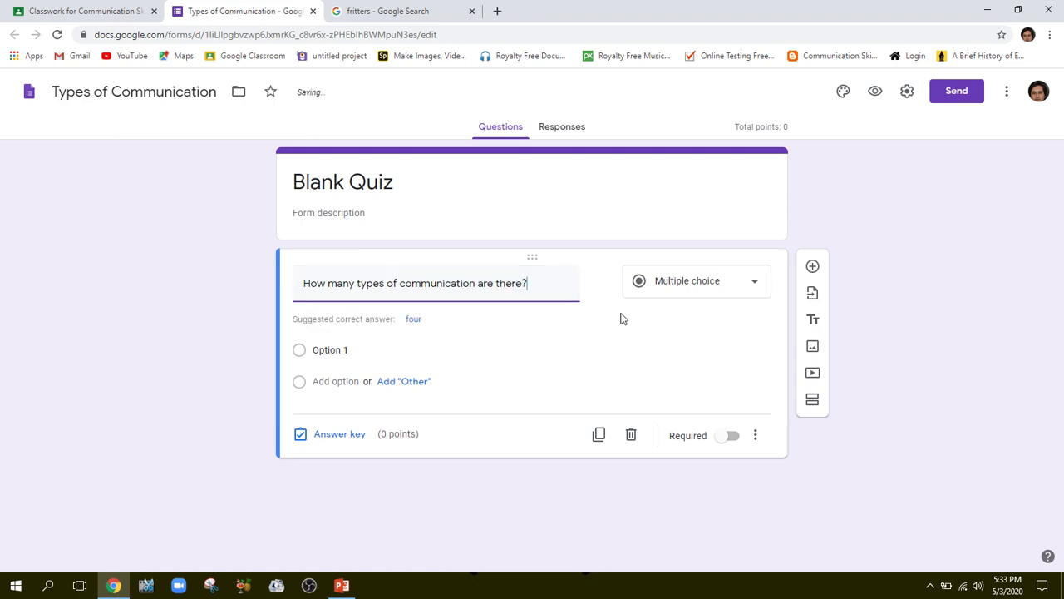
pyautogui.click(712, 289)
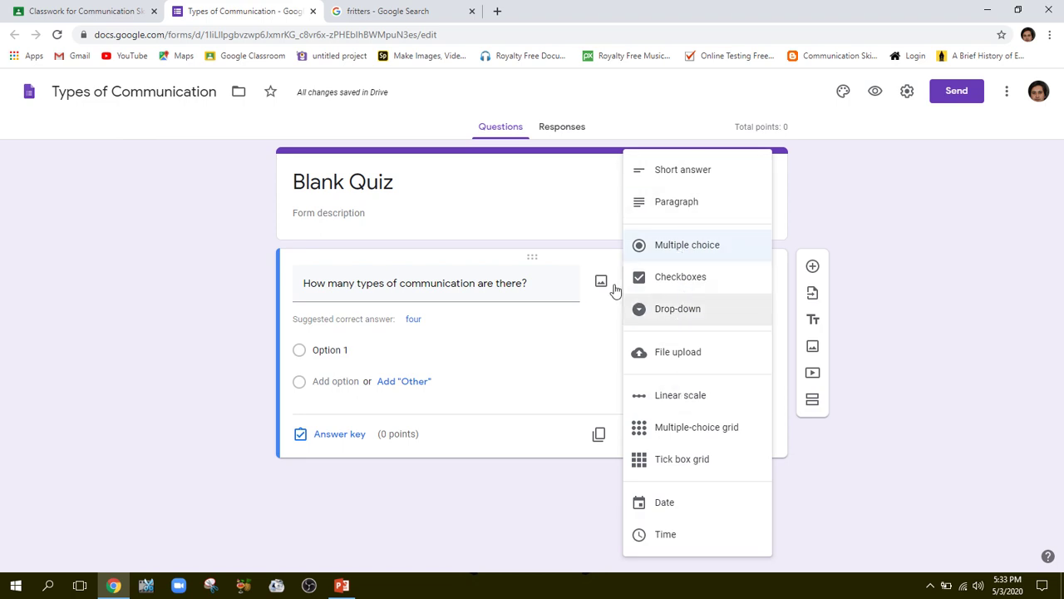
pyautogui.click(592, 221)
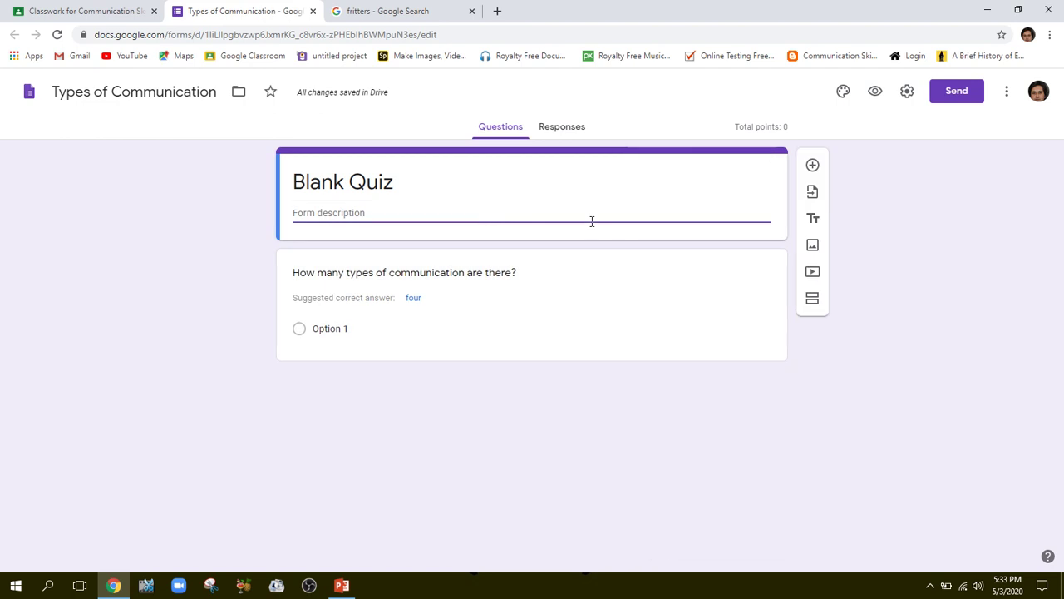
pyautogui.click(596, 302)
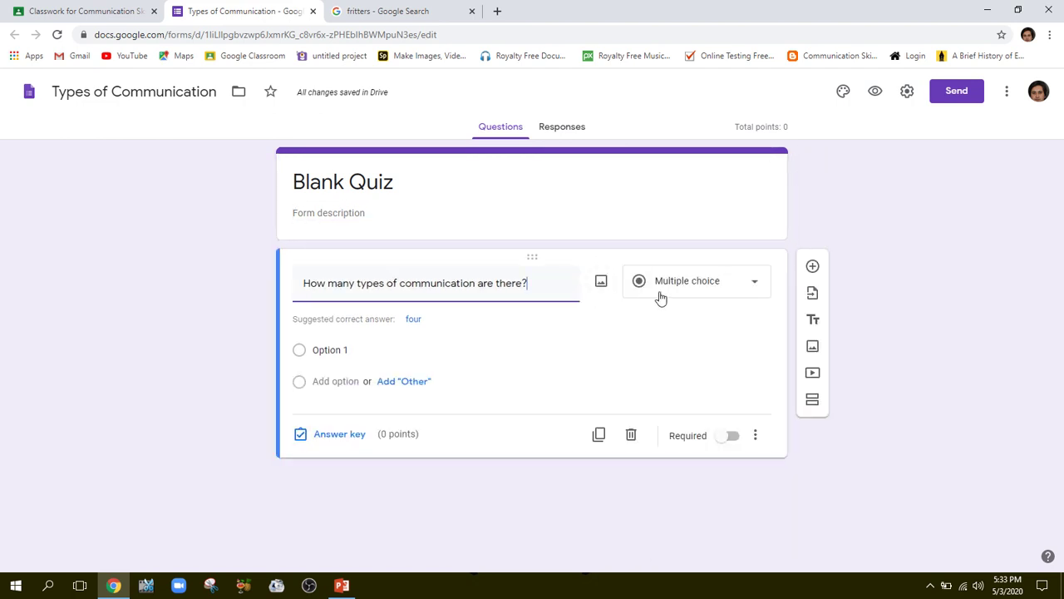
# Give the first question answer choices 1, 2 and 3, then show its answer key
pyautogui.click(299, 350)
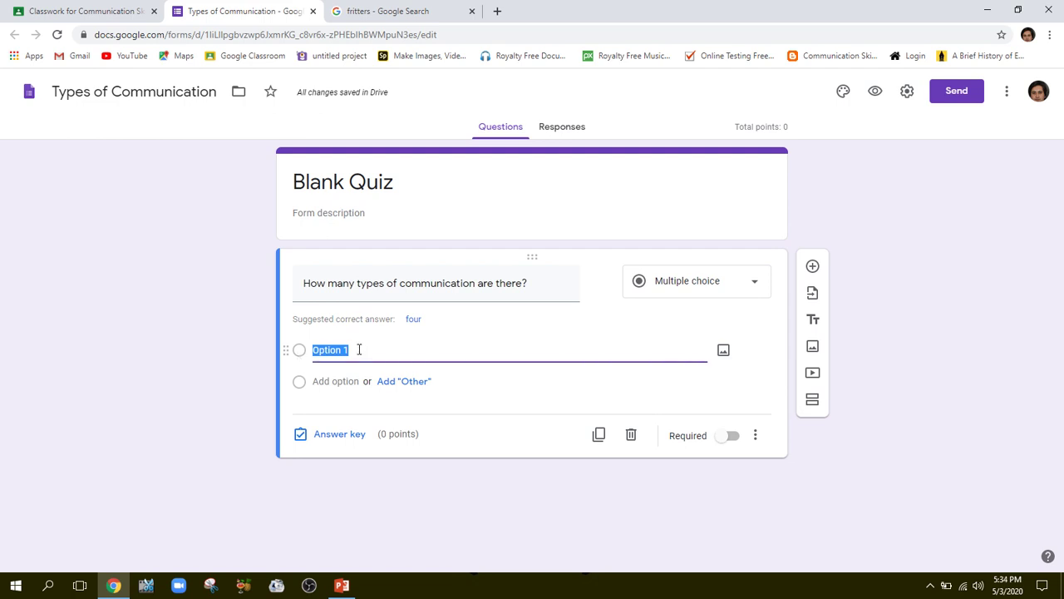
pyautogui.write('1')
pyautogui.click(406, 381)
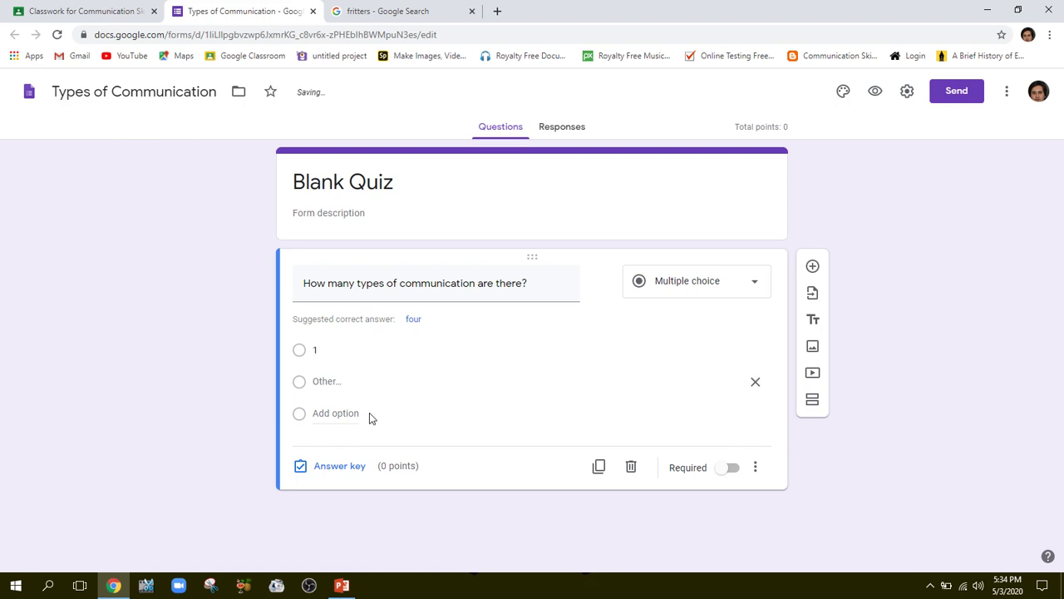
pyautogui.click(341, 413)
pyautogui.write('2')
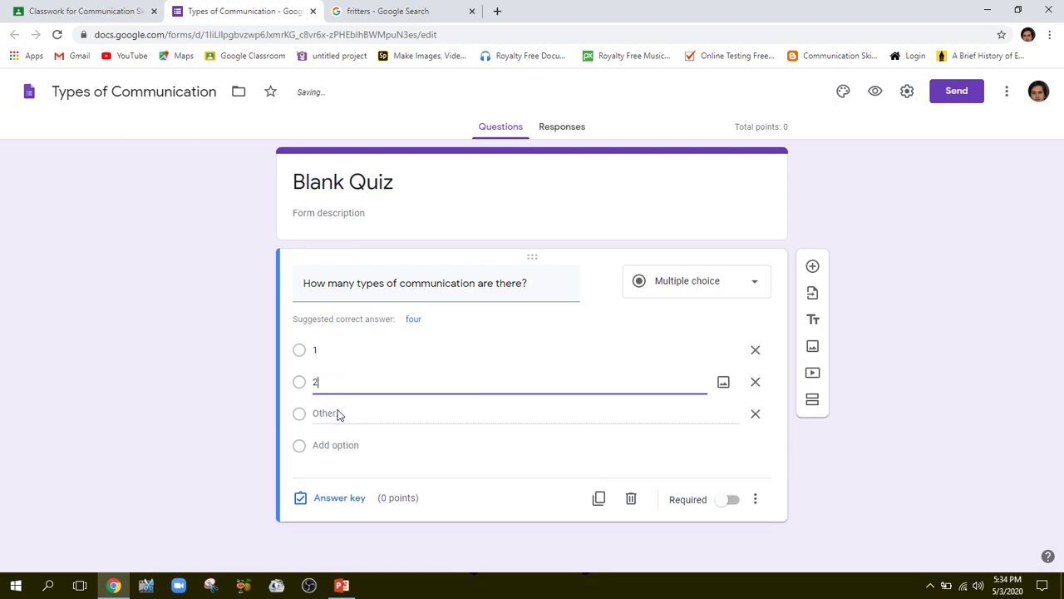
pyautogui.click(349, 445)
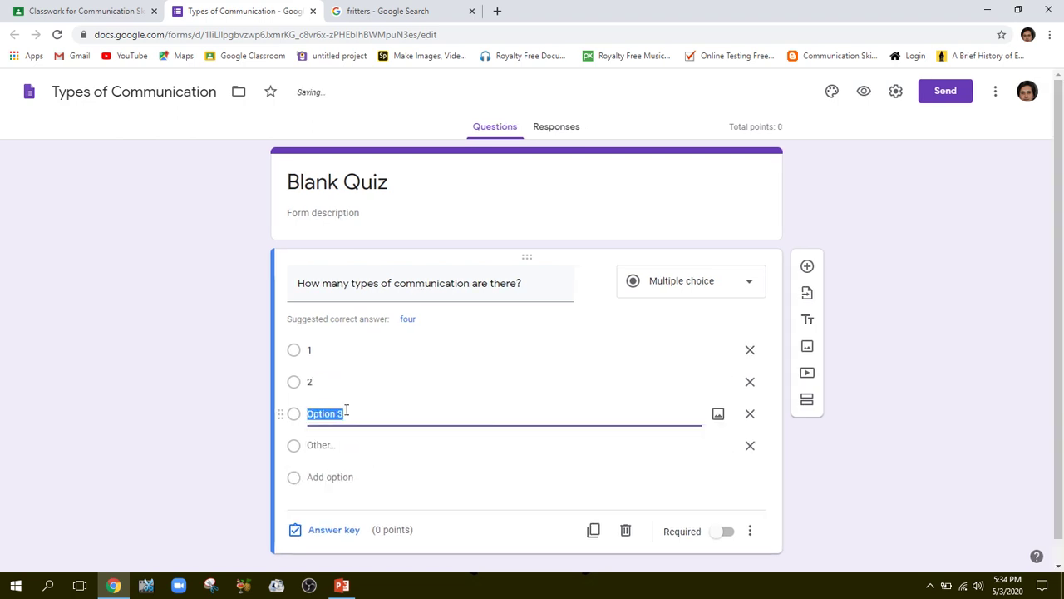
pyautogui.write('3')
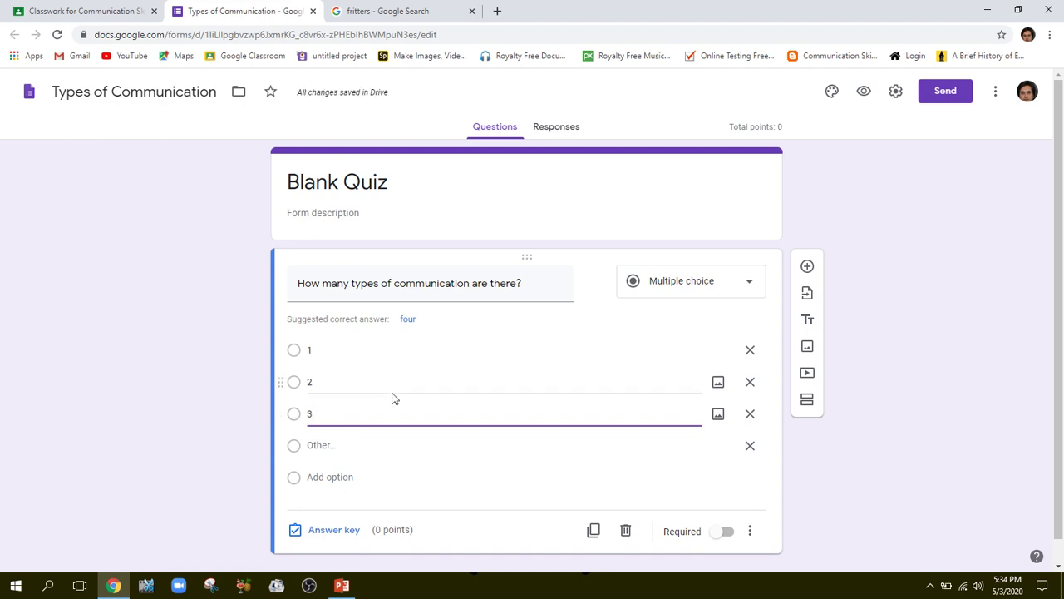
pyautogui.click(334, 529)
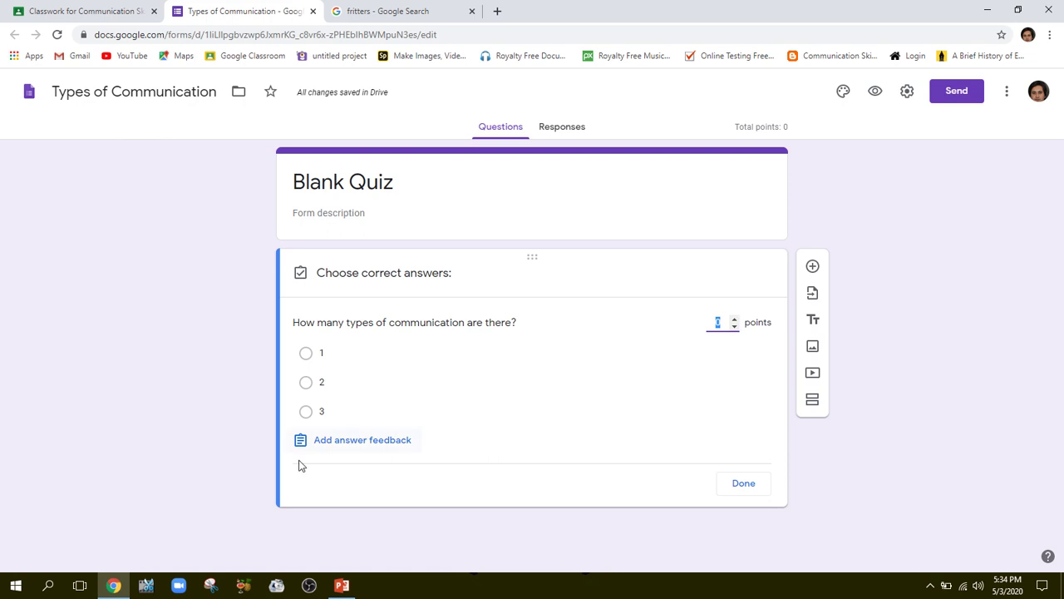
# Mark 2 as the correct answer worth 1 point and close the answer key
pyautogui.click(735, 318)
pyautogui.click(735, 319)
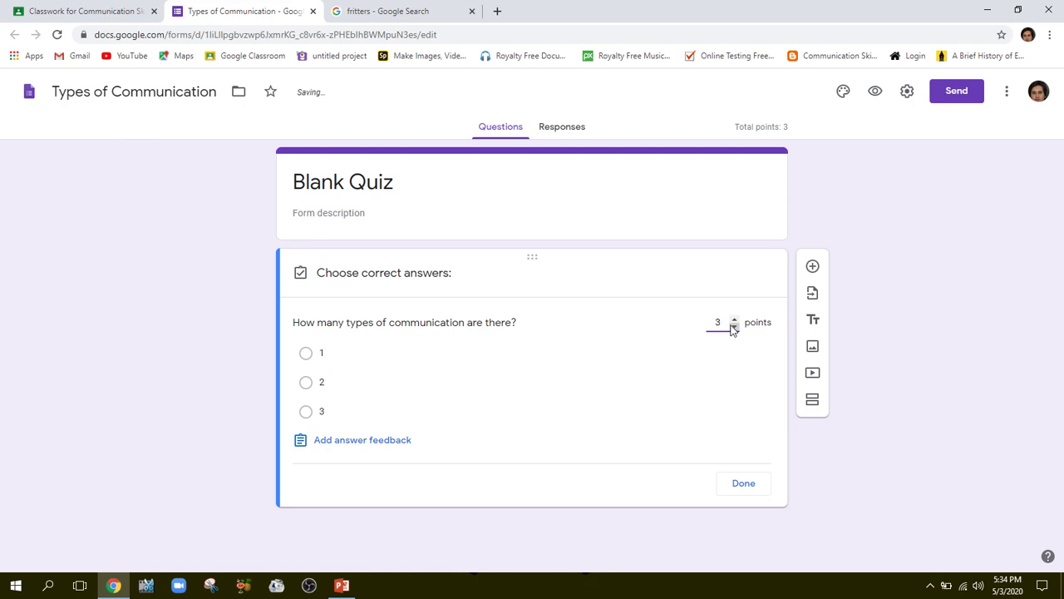
pyautogui.click(733, 327)
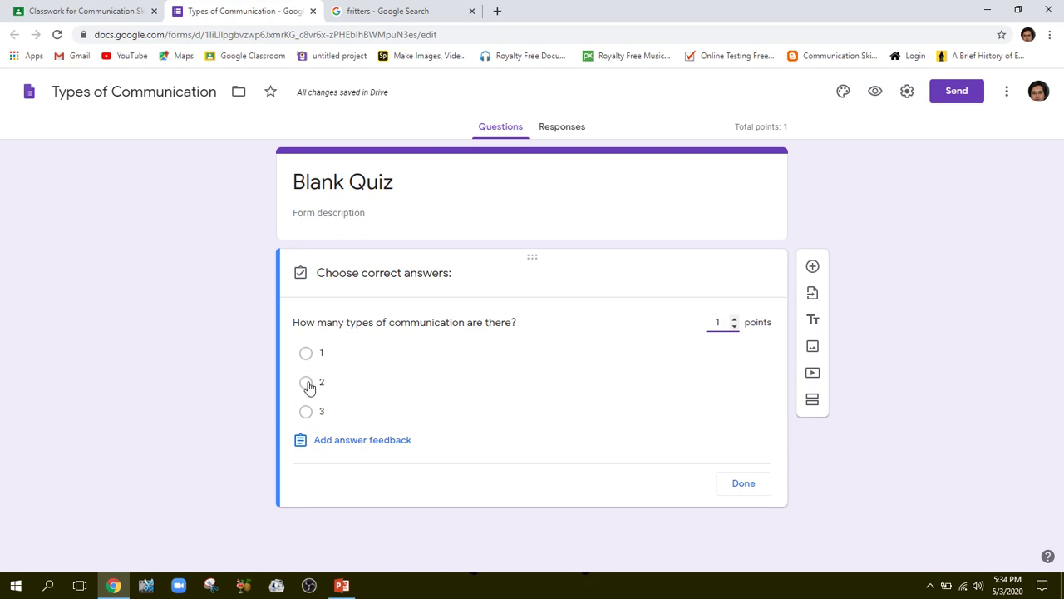
pyautogui.click(306, 383)
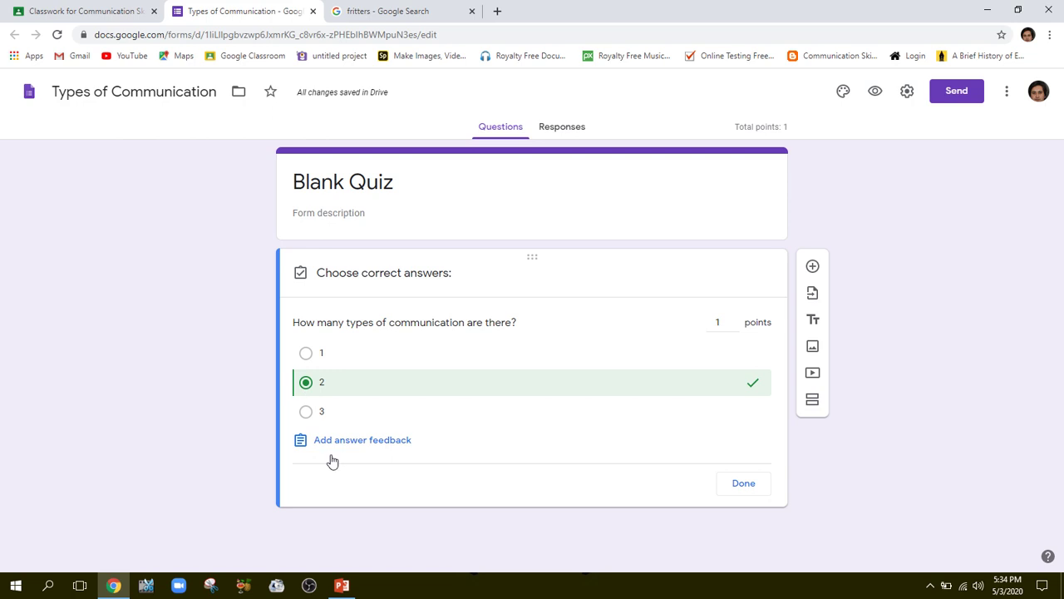
pyautogui.click(744, 485)
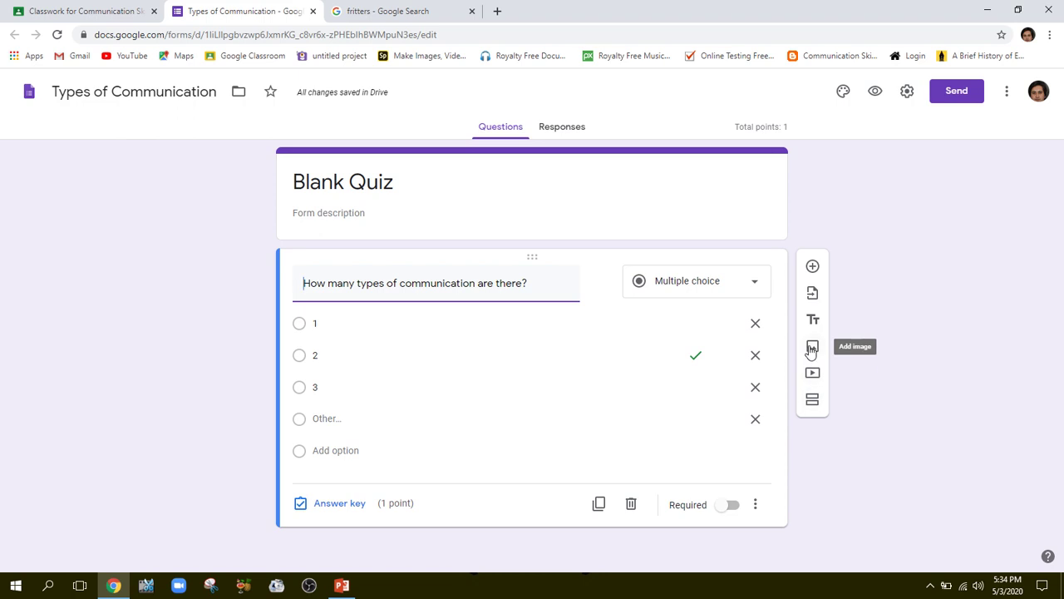
# Add a second multiple-choice question beginning 'What........'
pyautogui.click(813, 266)
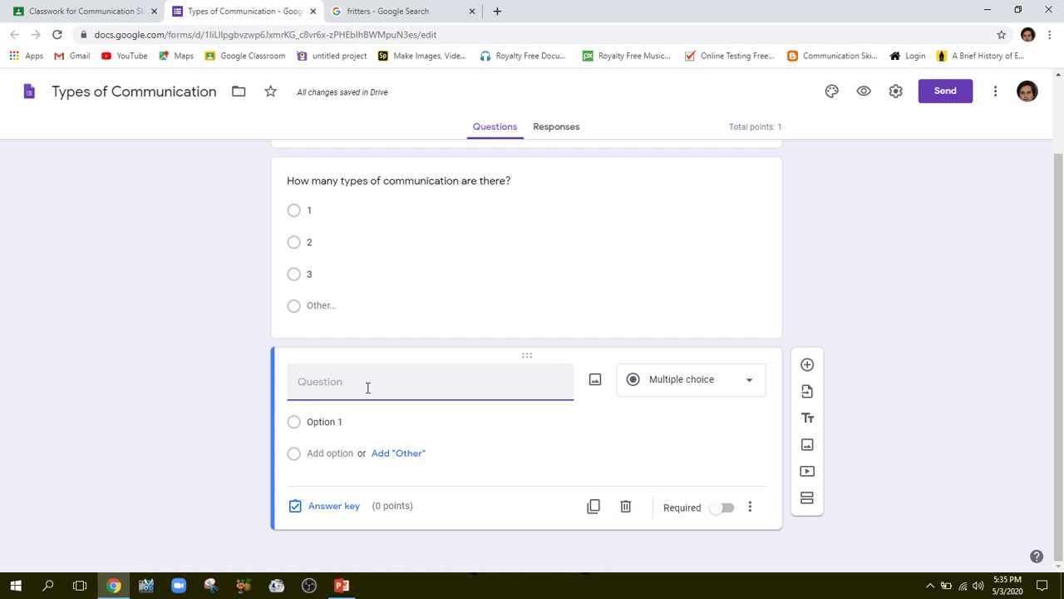
pyautogui.write('WHat is')
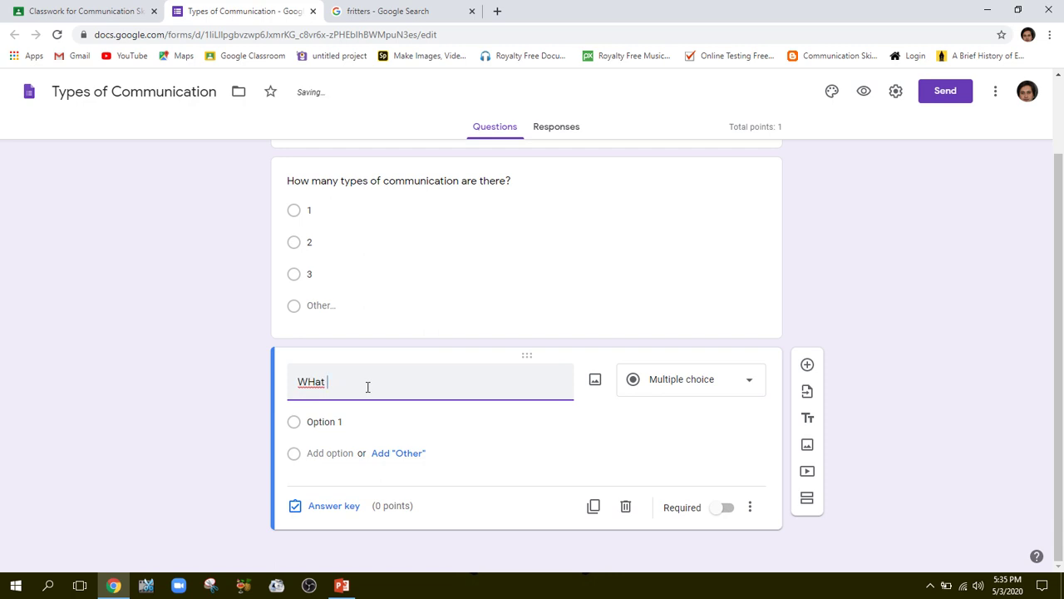
pyautogui.press('BackSpace')
pyautogui.press('BackSpace')
pyautogui.press('BackSpace')
pyautogui.write('hat........')
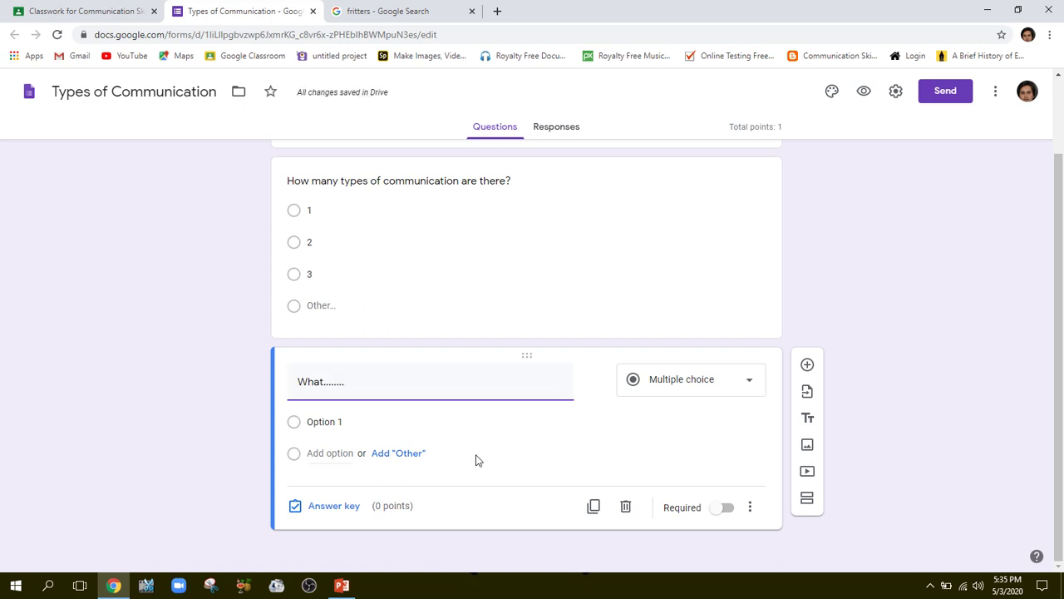
pyautogui.scroll(1, 475, 454)
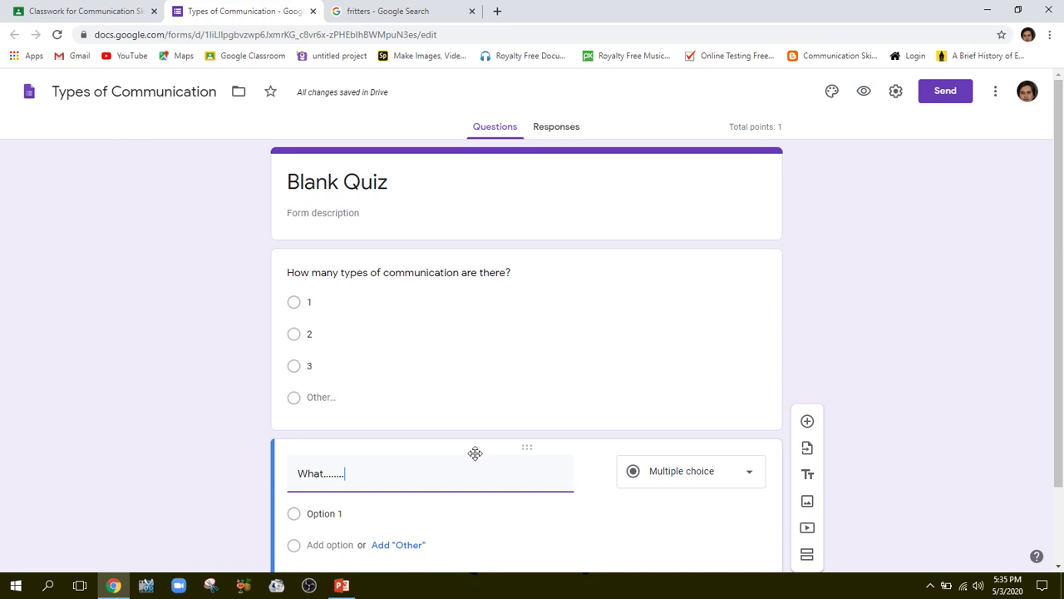
# Back in Classroom, set the assignment's due date to 3 May 2020
pyautogui.click(120, 13)
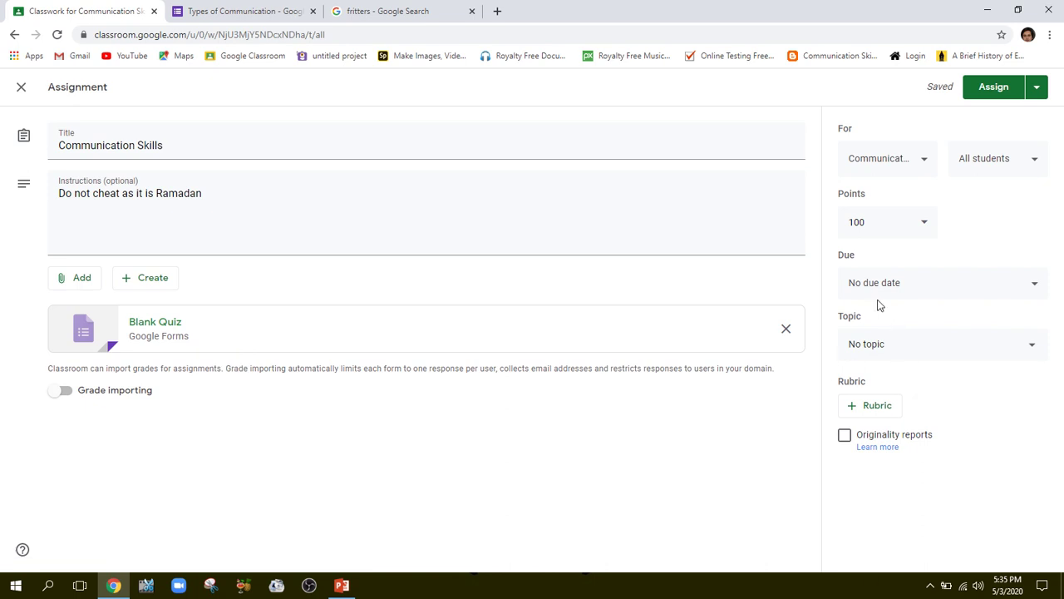
pyautogui.click(934, 277)
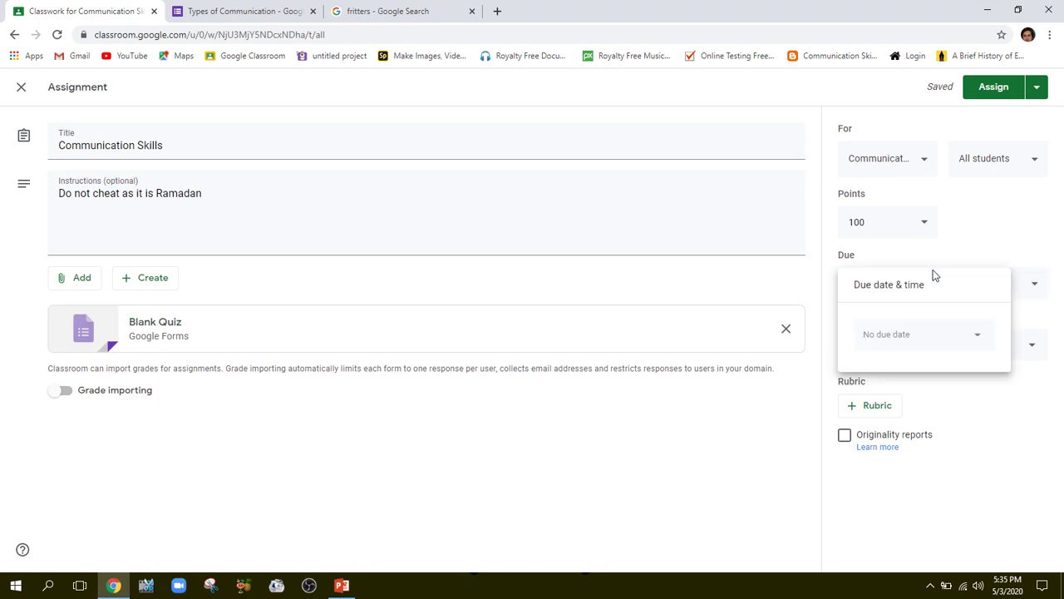
pyautogui.click(979, 339)
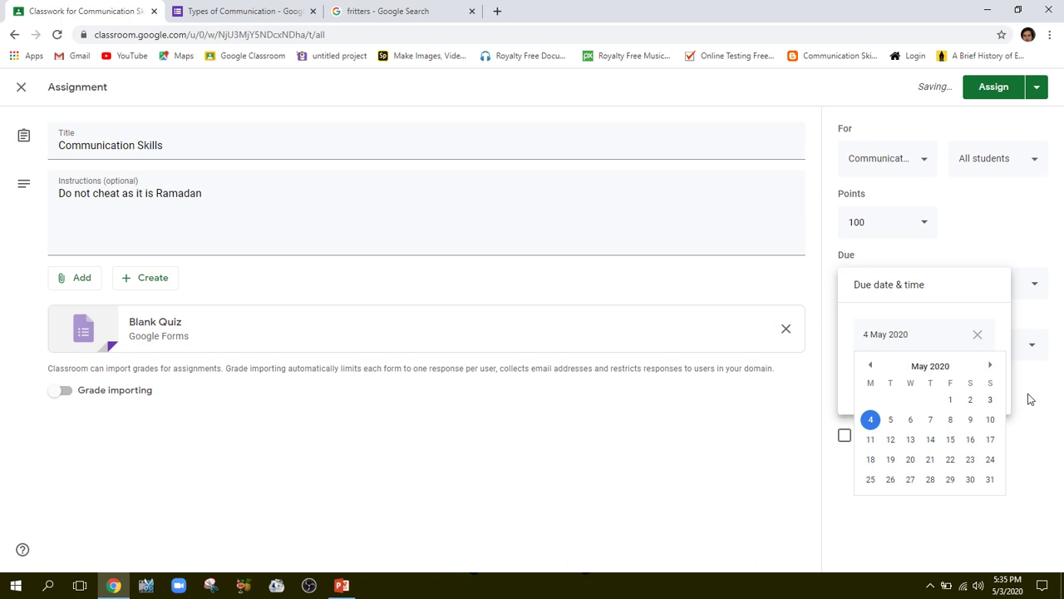
pyautogui.click(989, 401)
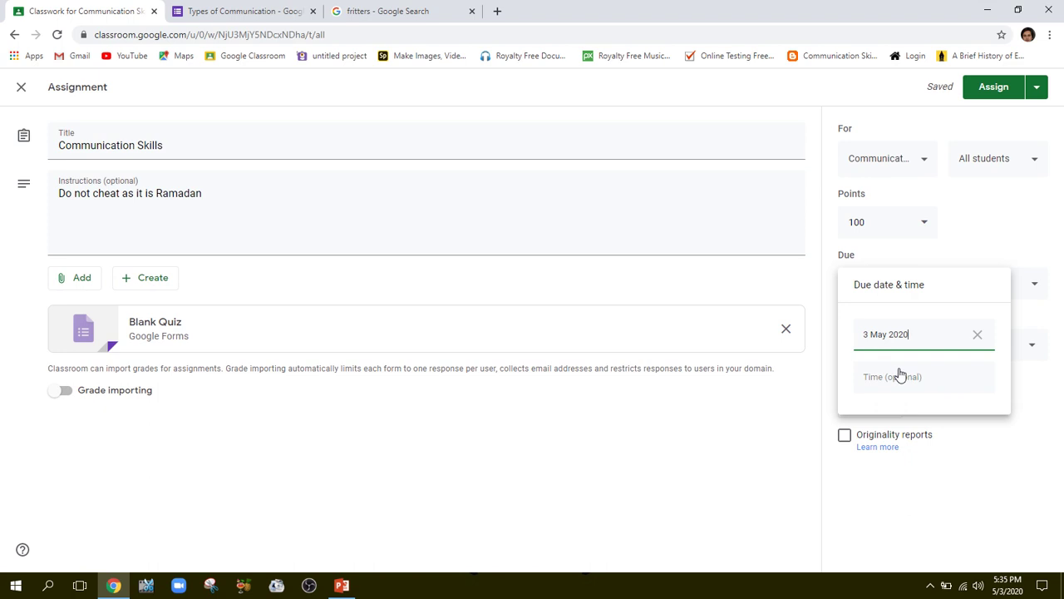
pyautogui.click(899, 375)
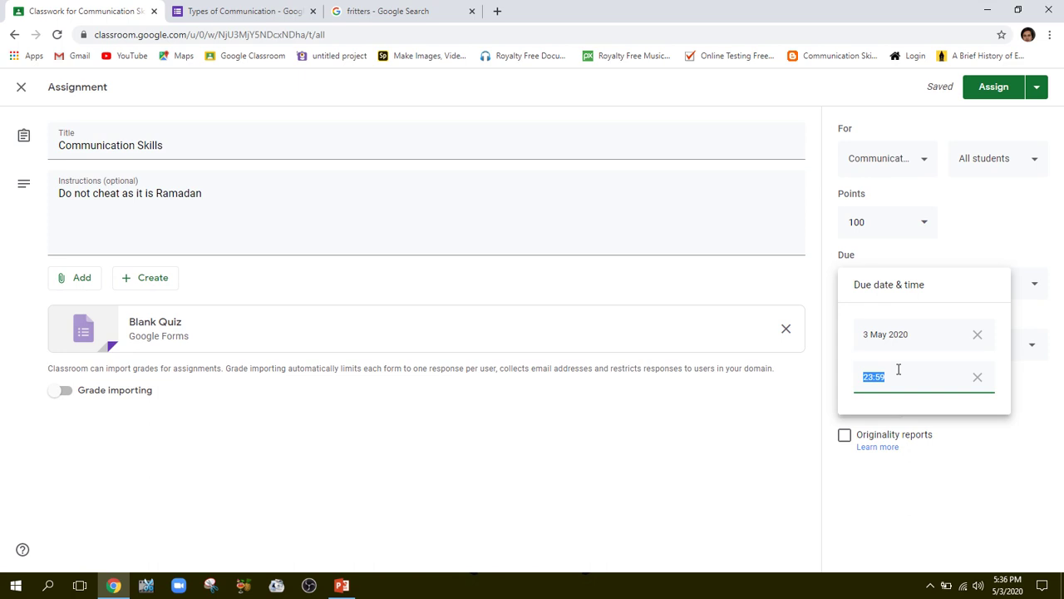
# Set the due time to 17:45 and assign the quiz to the class
pyautogui.write('18:00')
pyautogui.press('BackSpace')
pyautogui.press('BackSpace')
pyautogui.press('BackSpace')
pyautogui.press('BackSpace')
pyautogui.press('BackSpace')
pyautogui.write('17:45')
pyautogui.click(986, 89)
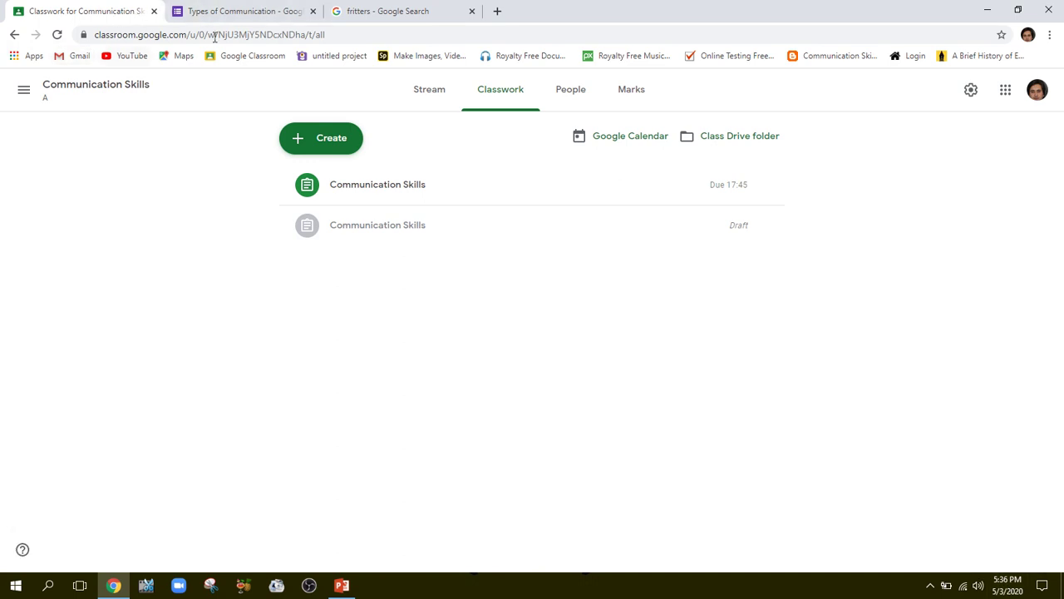
# From the class stream, open the posted assignment's Blank Quiz form
pyautogui.click(422, 96)
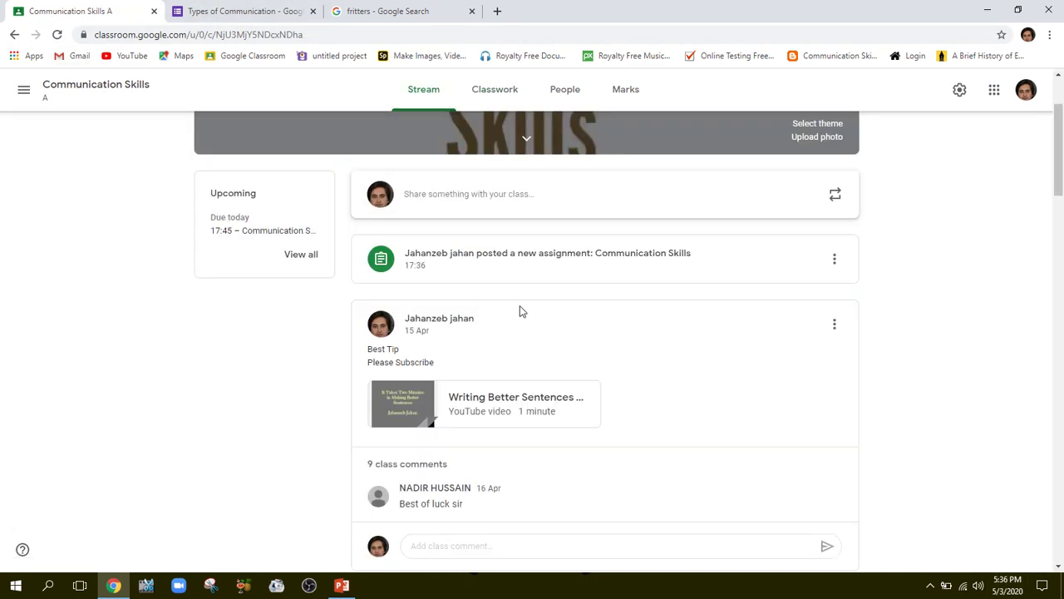
pyautogui.click(524, 253)
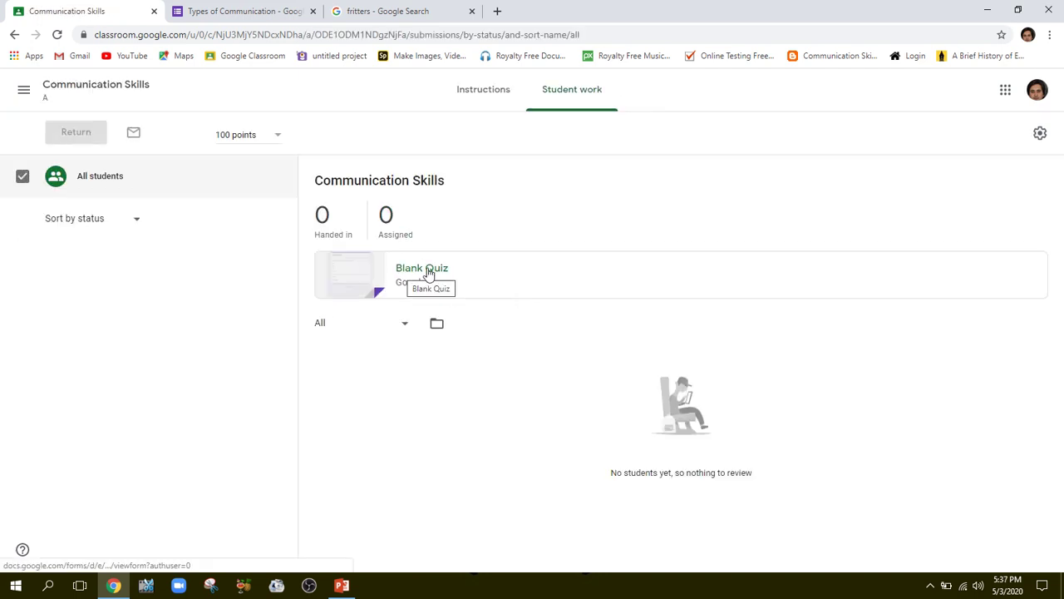
pyautogui.click(423, 272)
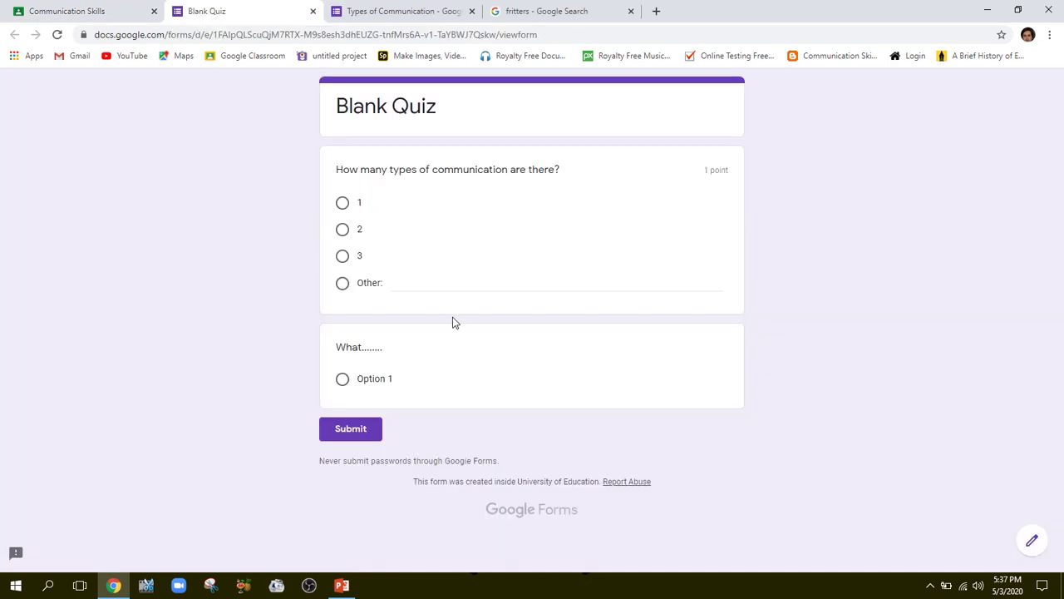
# Submit a test Blank Quiz response answering 2 and Option 1, then return to Communication Skills
pyautogui.click(344, 231)
pyautogui.click(342, 381)
pyautogui.click(354, 428)
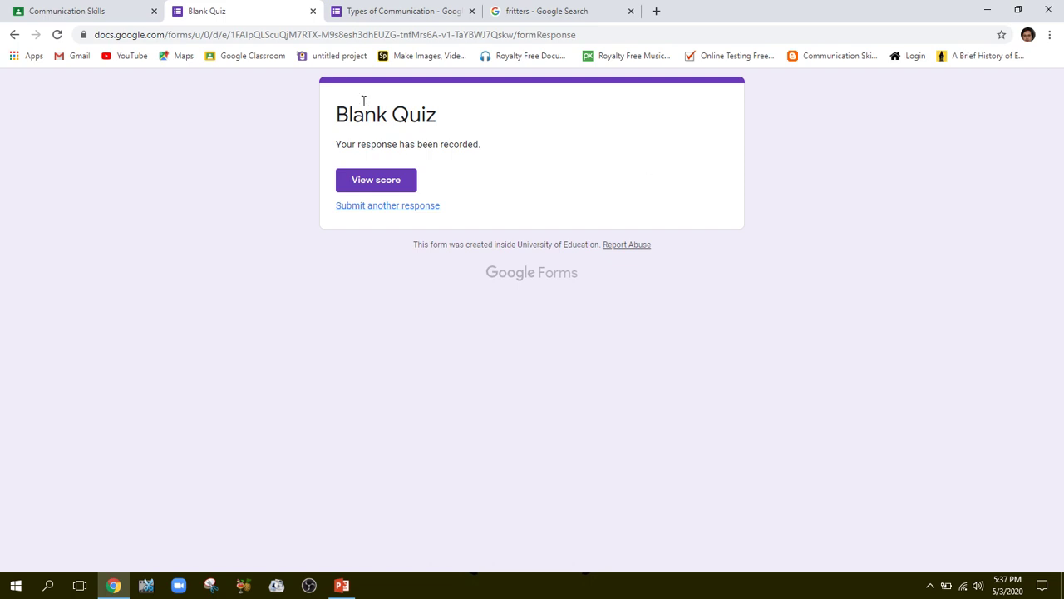
pyautogui.click(120, 14)
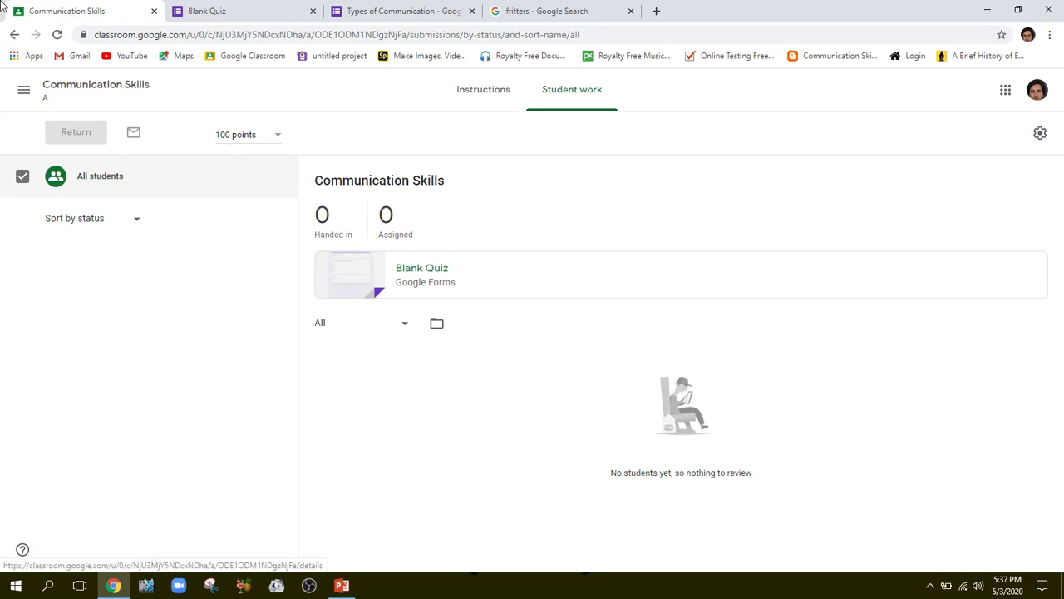
# Reopen the Blank Quiz form via the upcoming Communication Skills assignment on the stream
pyautogui.click(15, 35)
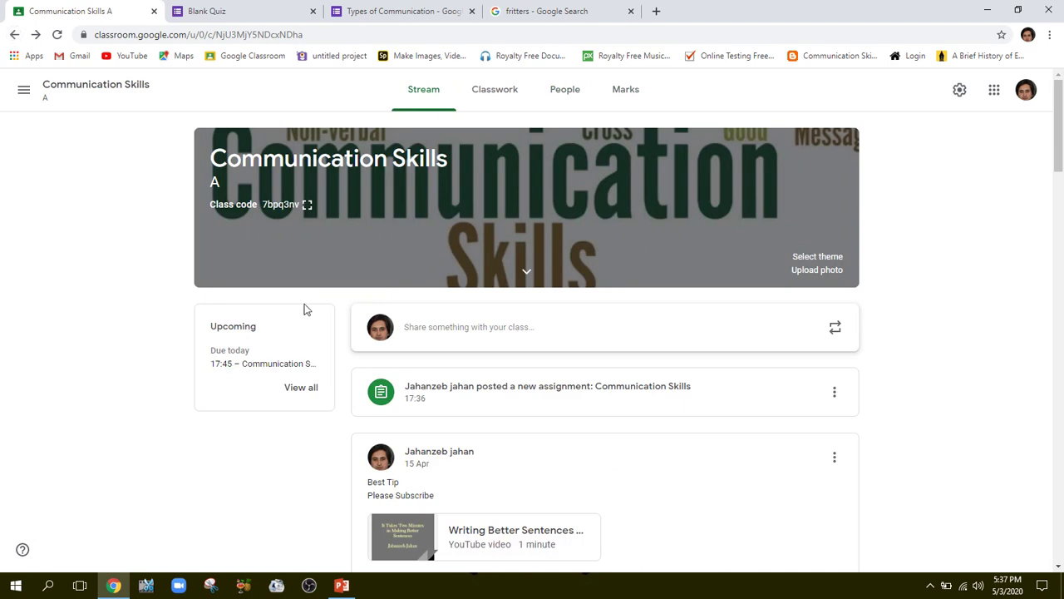
pyautogui.scroll(-2, 501, 424)
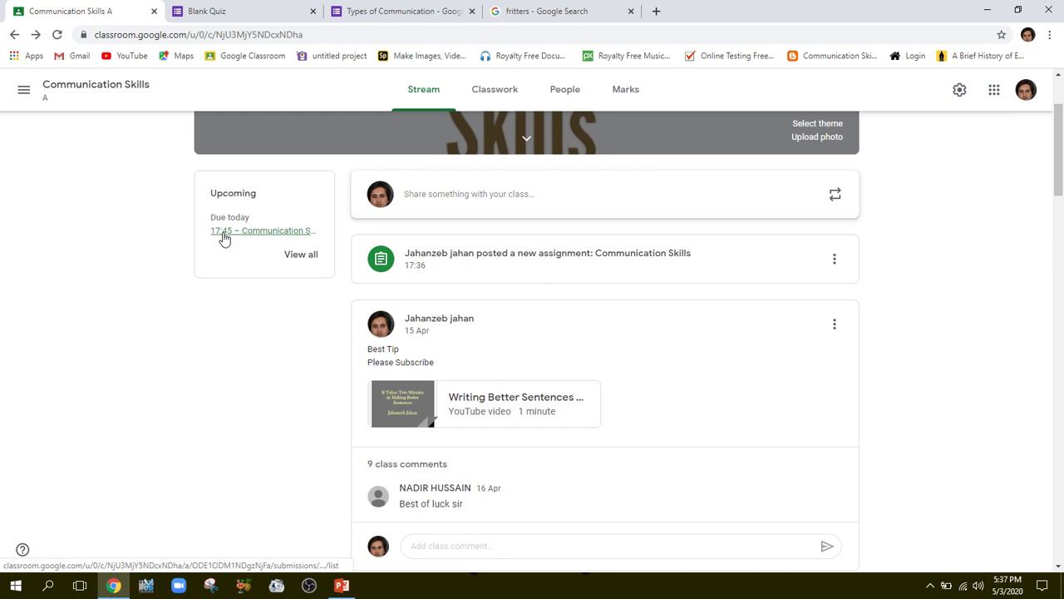
pyautogui.click(262, 237)
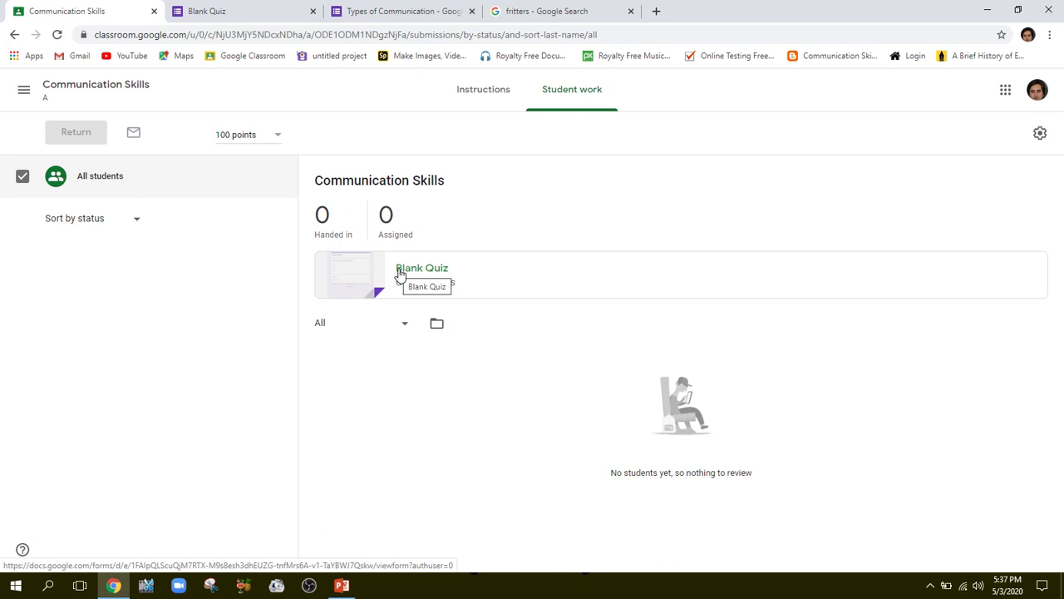
pyautogui.click(398, 274)
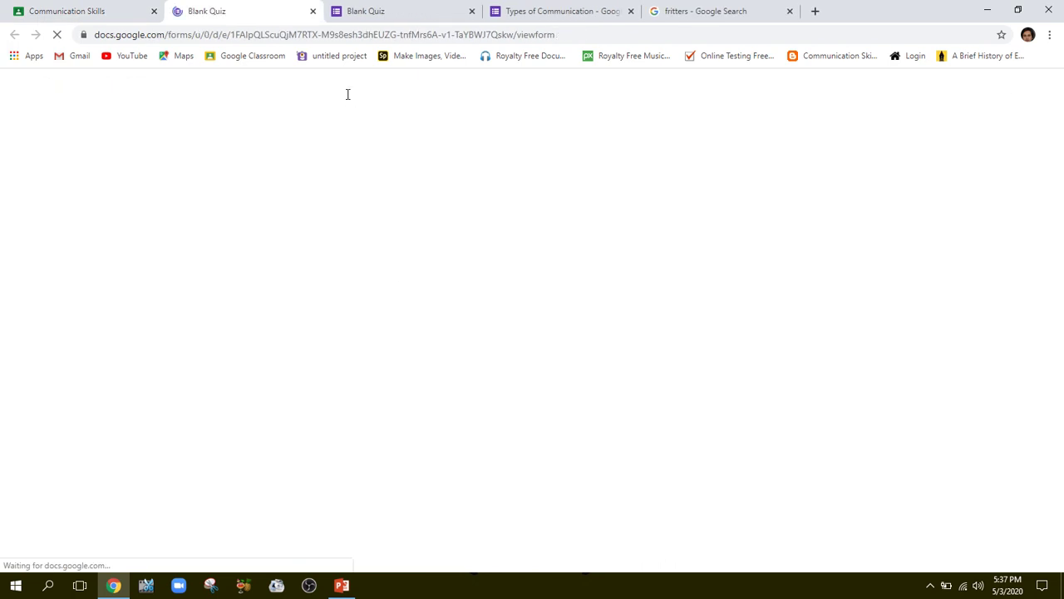